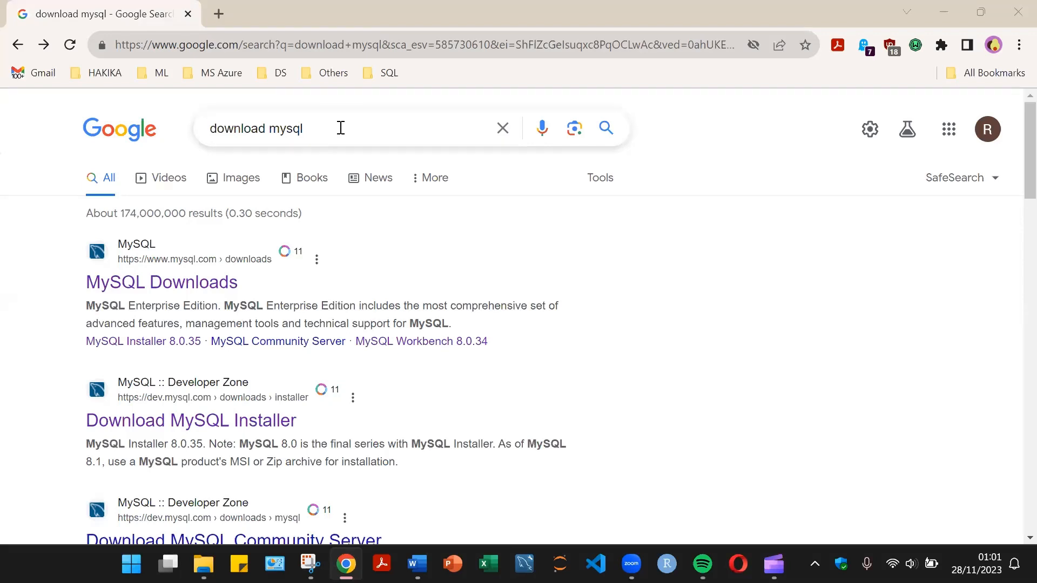
# Open the MySQL Downloads page from the download mysql search.
pyautogui.click(340, 128)
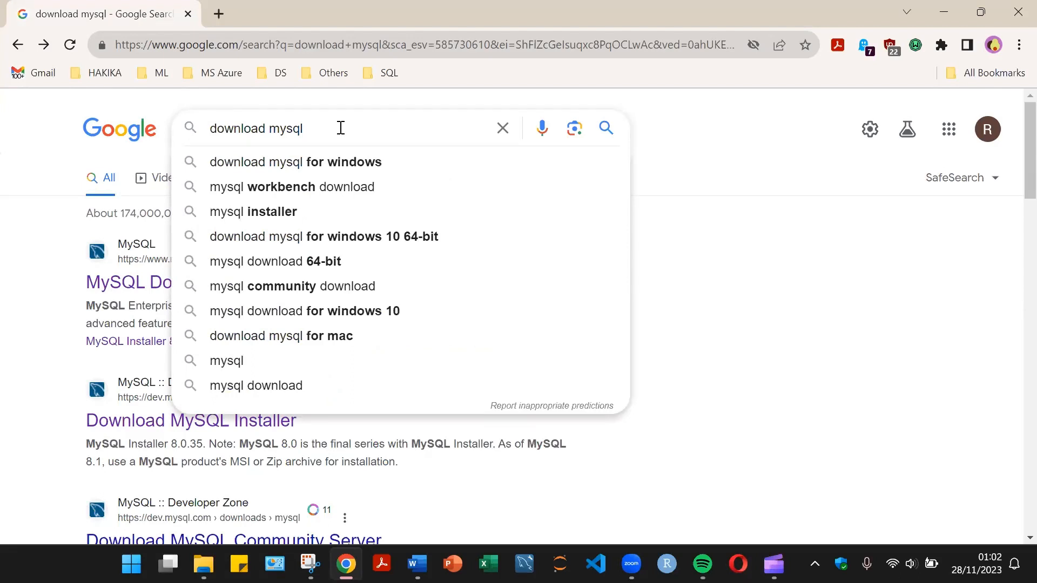
pyautogui.press('Return')
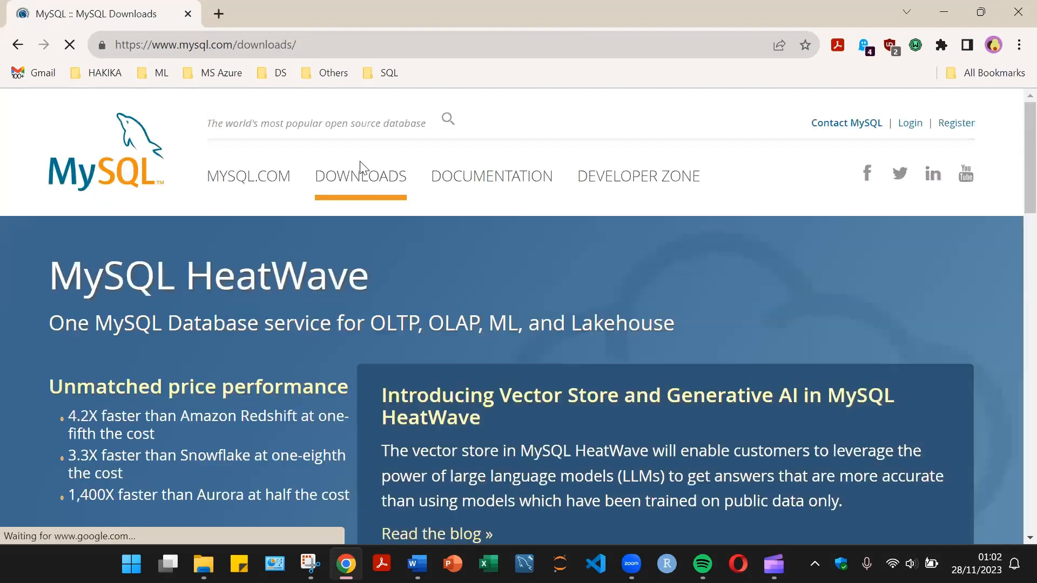
# Open the MySQL Community (GPL) Downloads page.
pyautogui.scroll(-1, 330, 237)
pyautogui.scroll(-3, 325, 254)
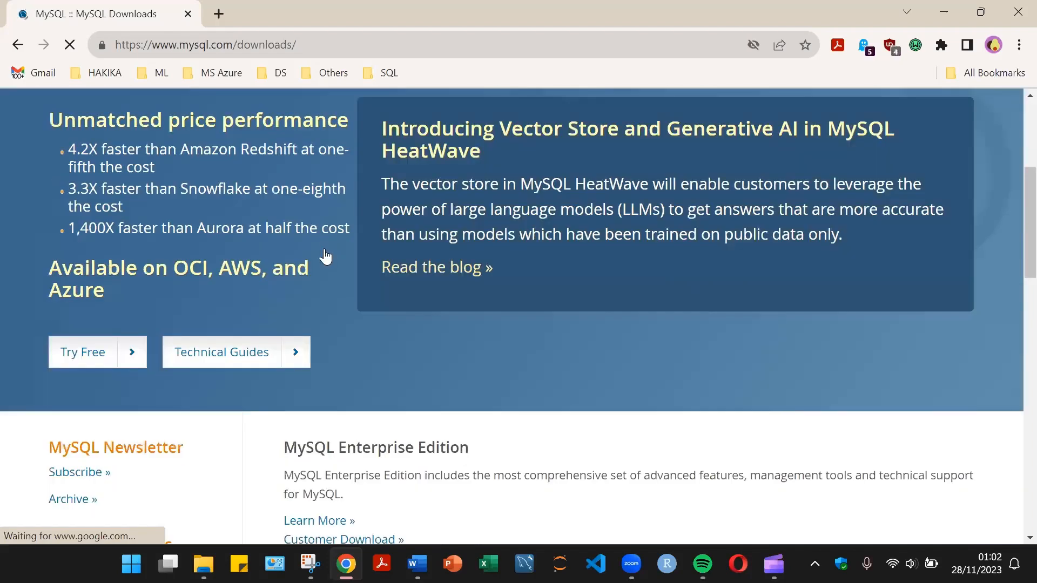
pyautogui.scroll(-2, 326, 254)
pyautogui.scroll(-3, 421, 310)
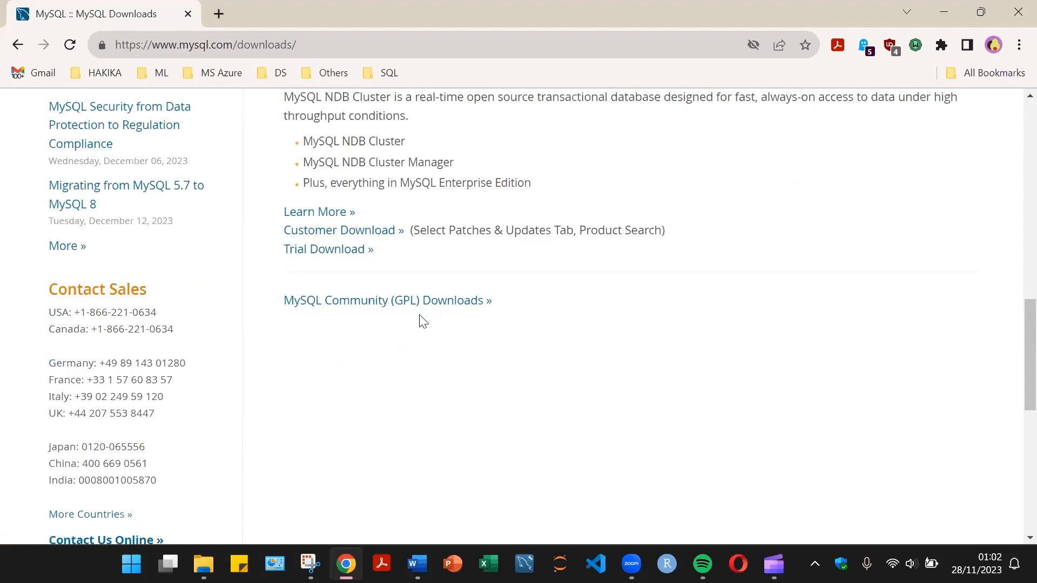
pyautogui.click(421, 301)
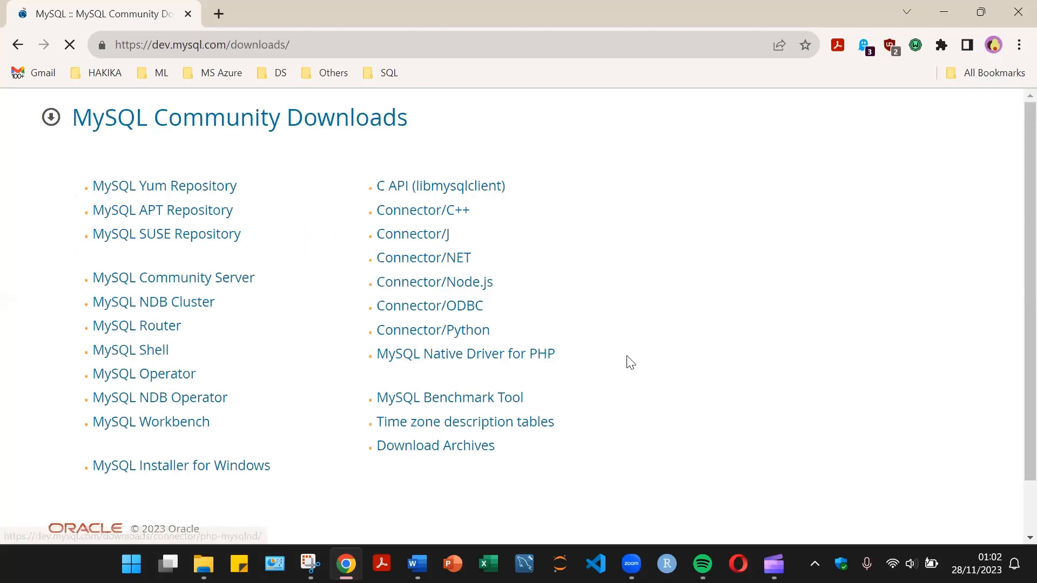
# Open the MySQL Installer for Windows download page.
pyautogui.scroll(-2, 630, 362)
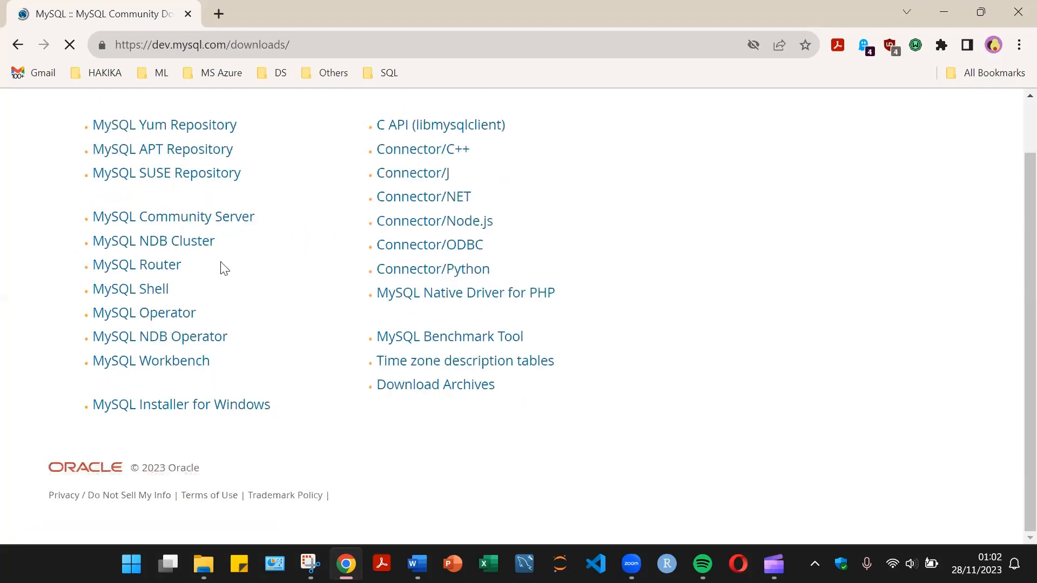
pyautogui.scroll(2, 249, 248)
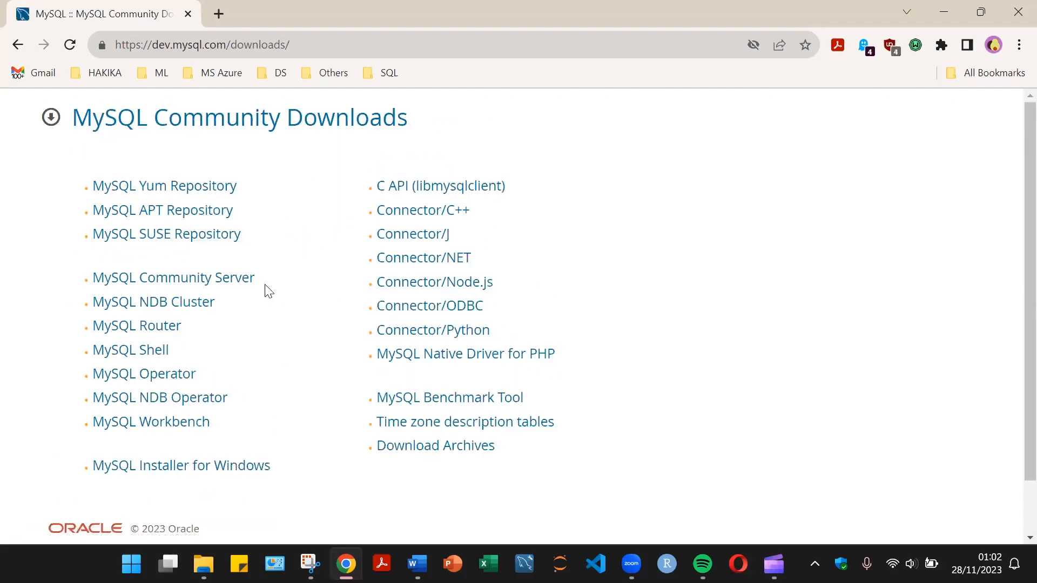
pyautogui.scroll(-2, 270, 405)
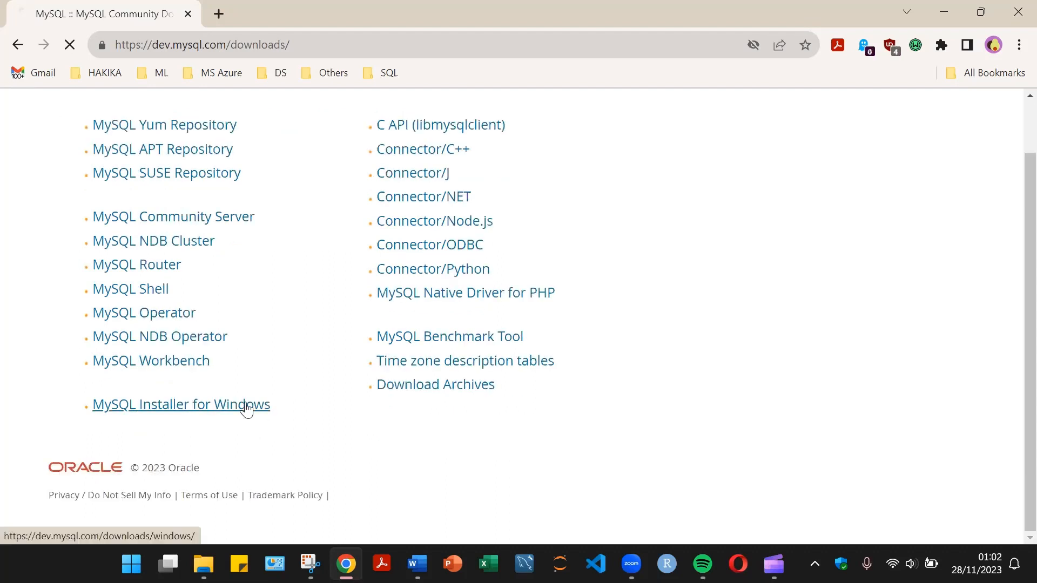
pyautogui.click(281, 406)
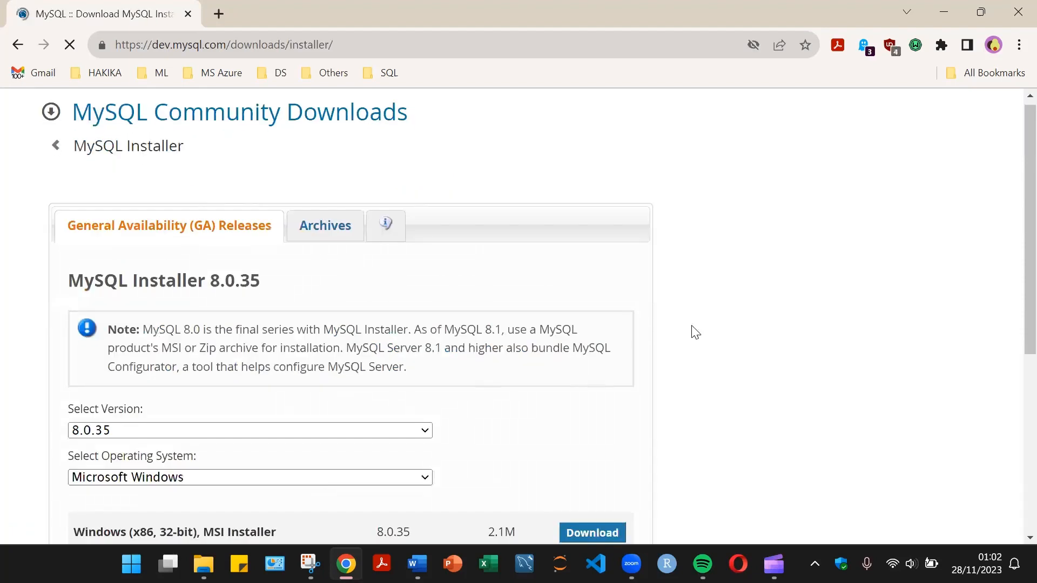
# Select Microsoft Windows and download the 2.1M web MSI installer for MySQL Installer 8.0.35.
pyautogui.scroll(-3, 423, 327)
pyautogui.click(420, 321)
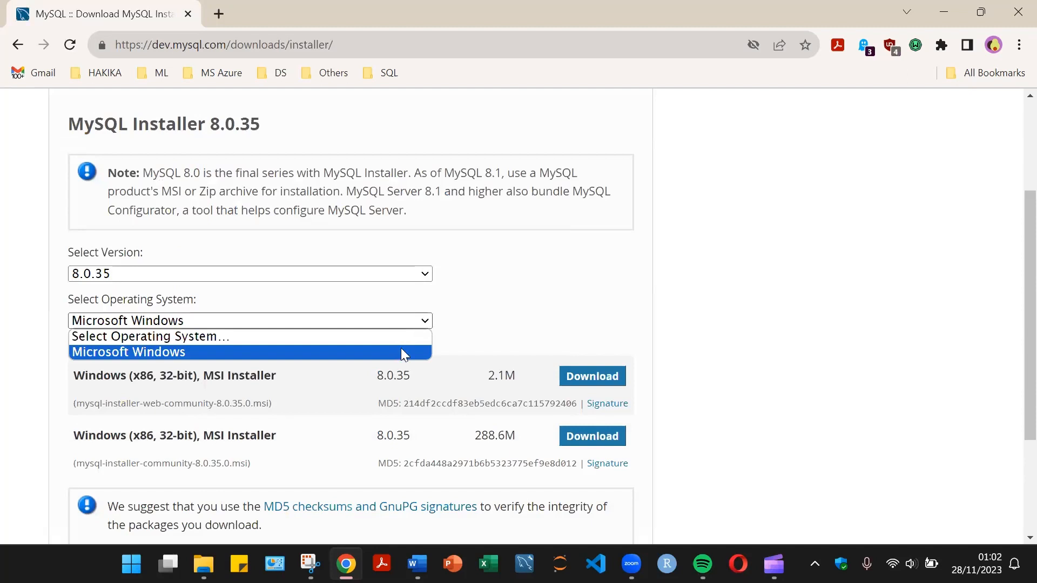
pyautogui.click(488, 332)
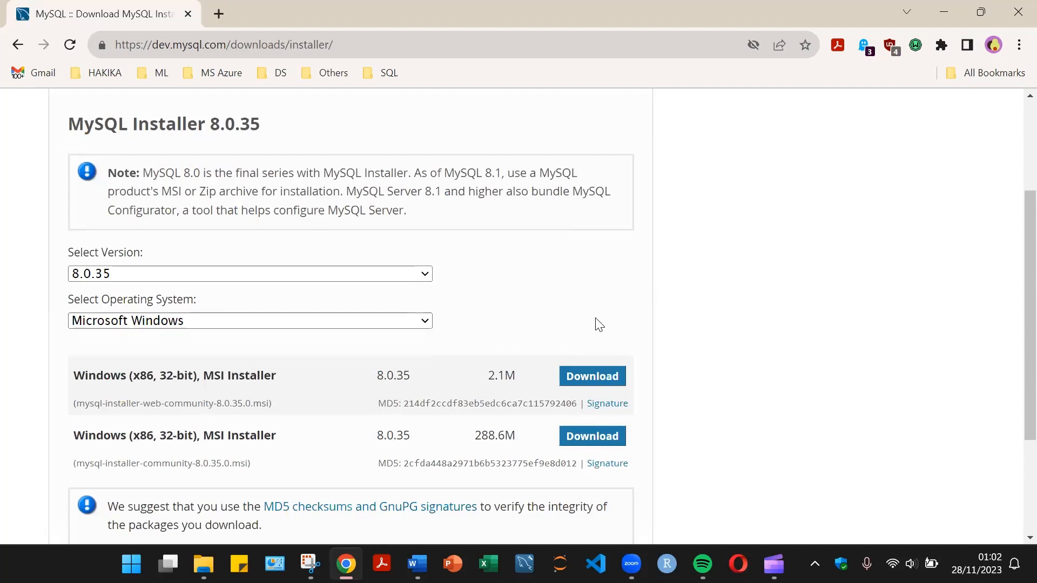
pyautogui.scroll(-1, 605, 341)
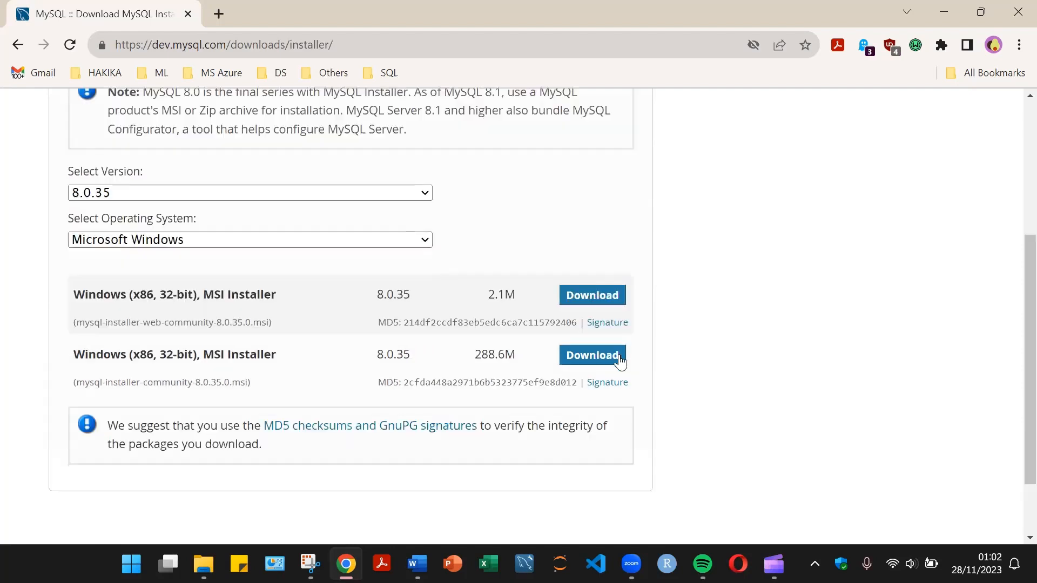
pyautogui.click(586, 303)
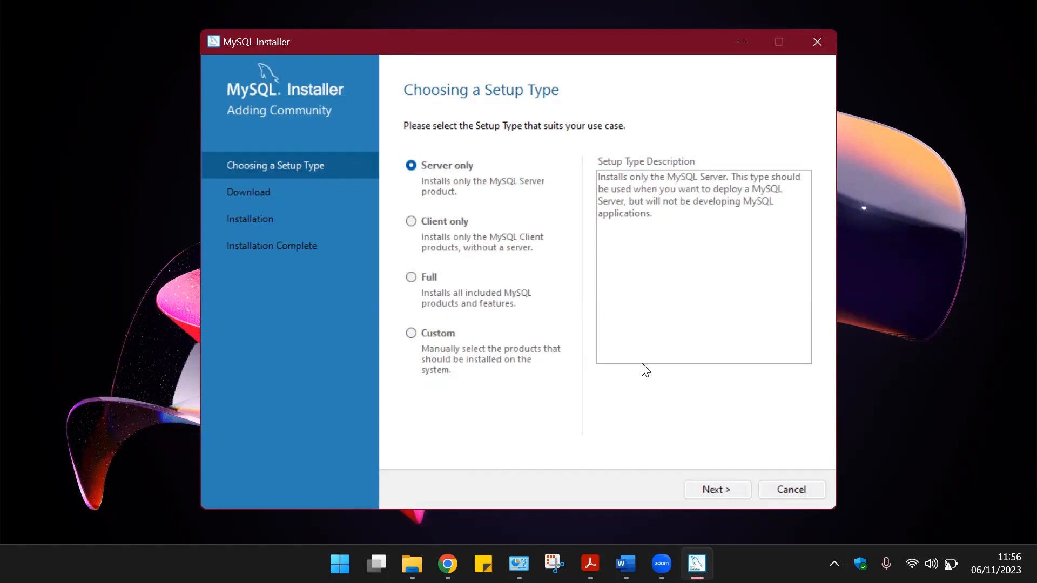
# Choose the Server only setup type and download MySQL Server 8.0.35.
pyautogui.click(715, 488)
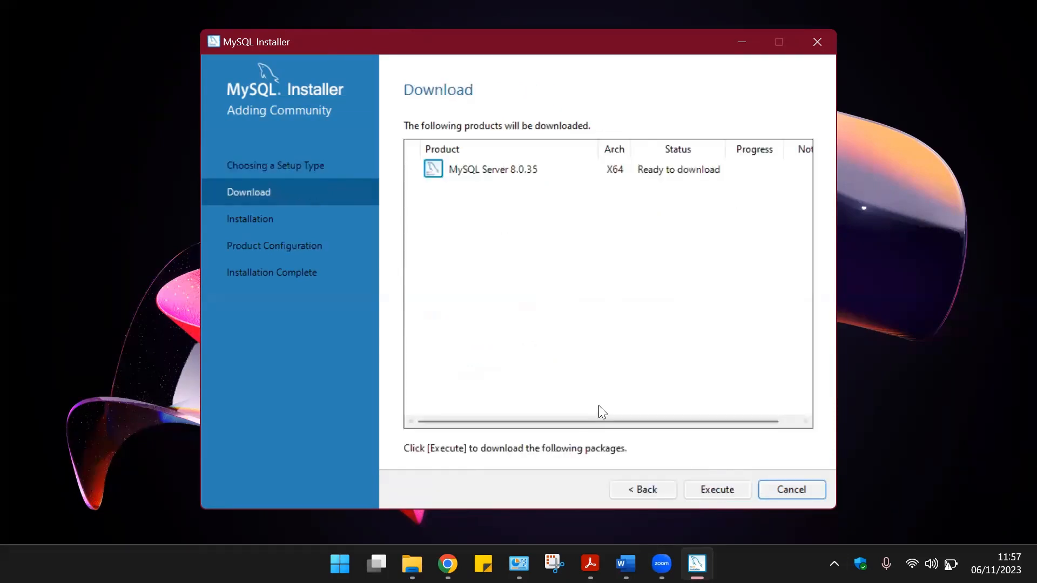
pyautogui.click(519, 169)
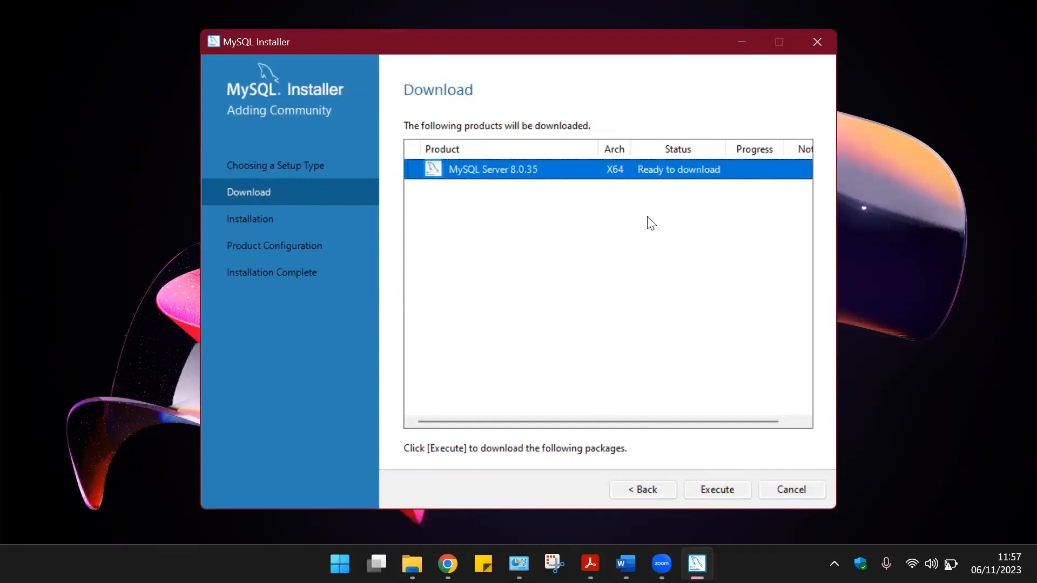
pyautogui.click(715, 488)
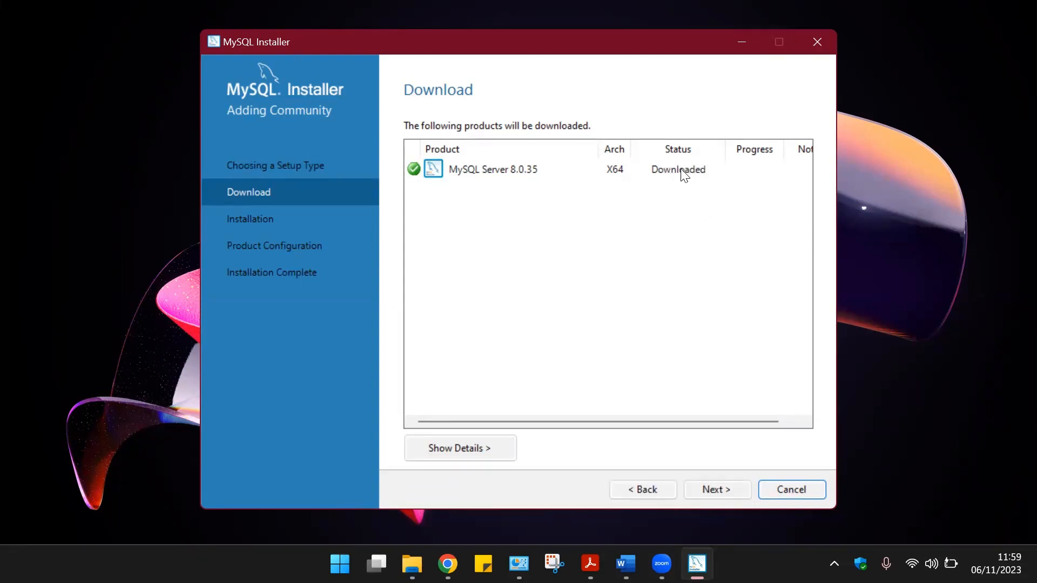
# Install the downloaded MySQL Server 8.0.35 and continue to product configuration.
pyautogui.click(722, 487)
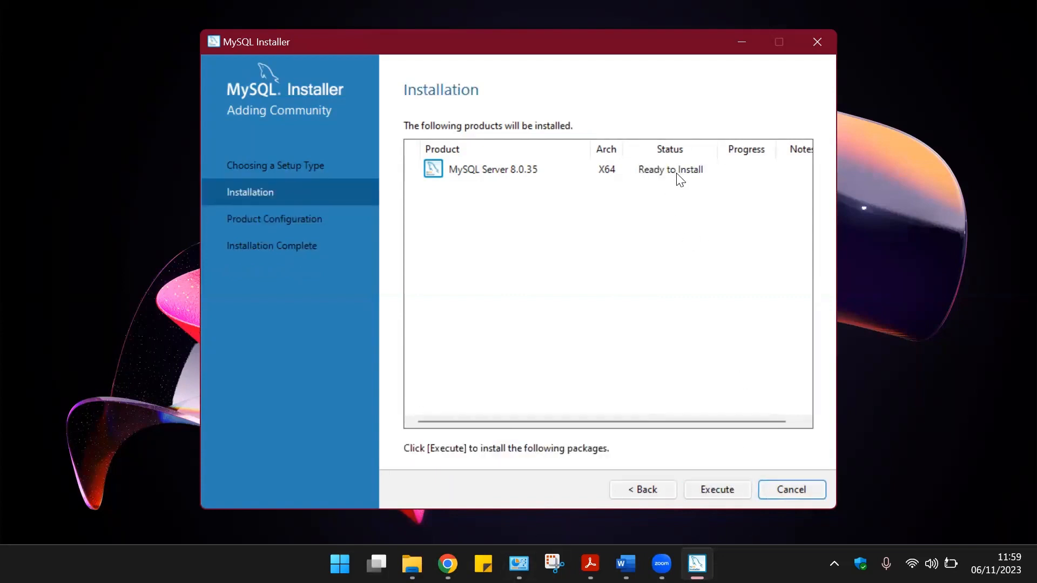
pyautogui.click(716, 490)
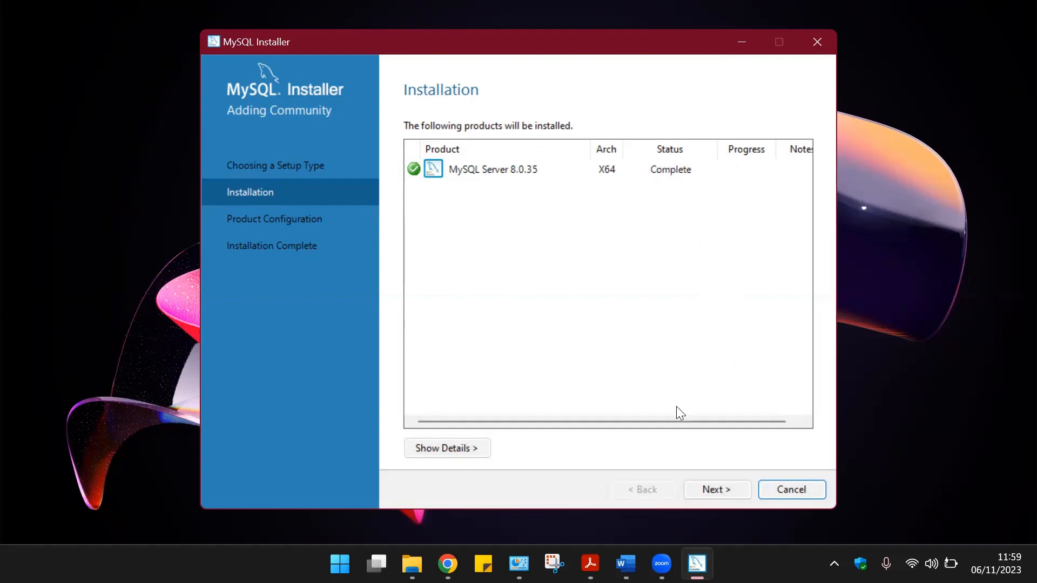
pyautogui.click(714, 490)
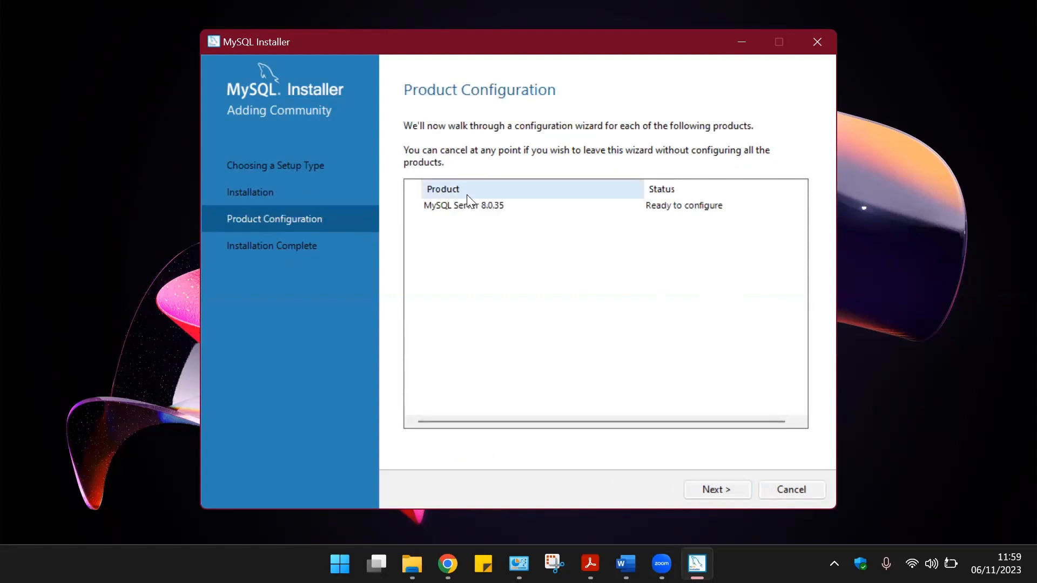
# Start the server configuration and set the config type to Development Computer.
pyautogui.click(729, 486)
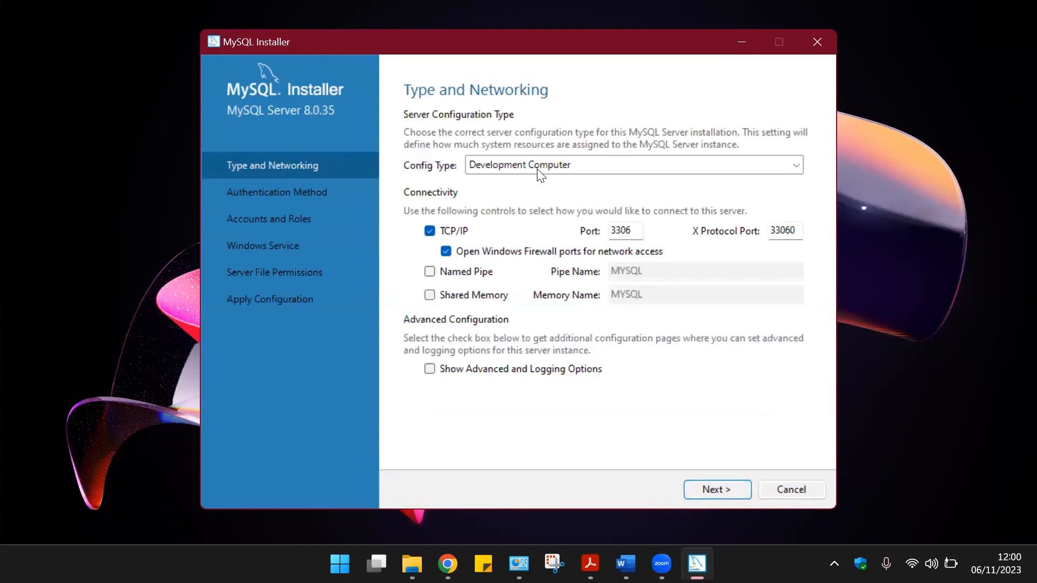
pyautogui.click(568, 166)
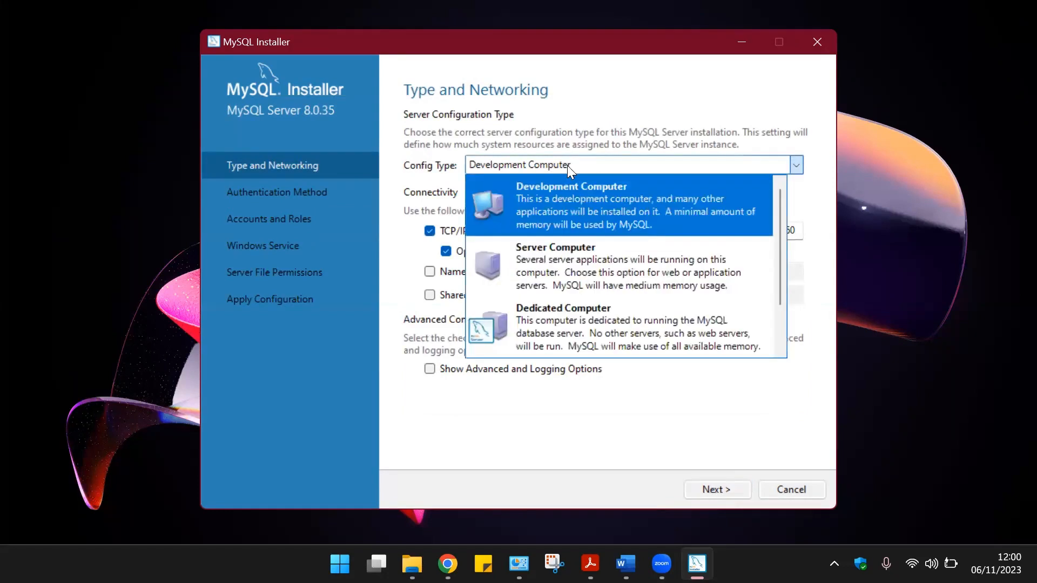
pyautogui.click(582, 205)
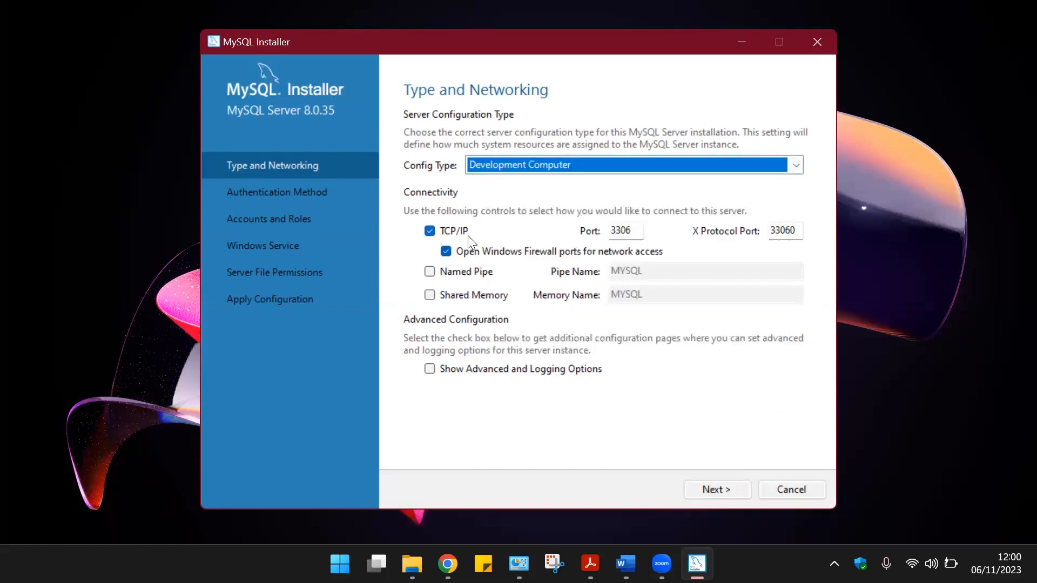
# Accept the default authentication method and enter the MySQL root password in both password fields.
pyautogui.click(717, 489)
pyautogui.click(716, 487)
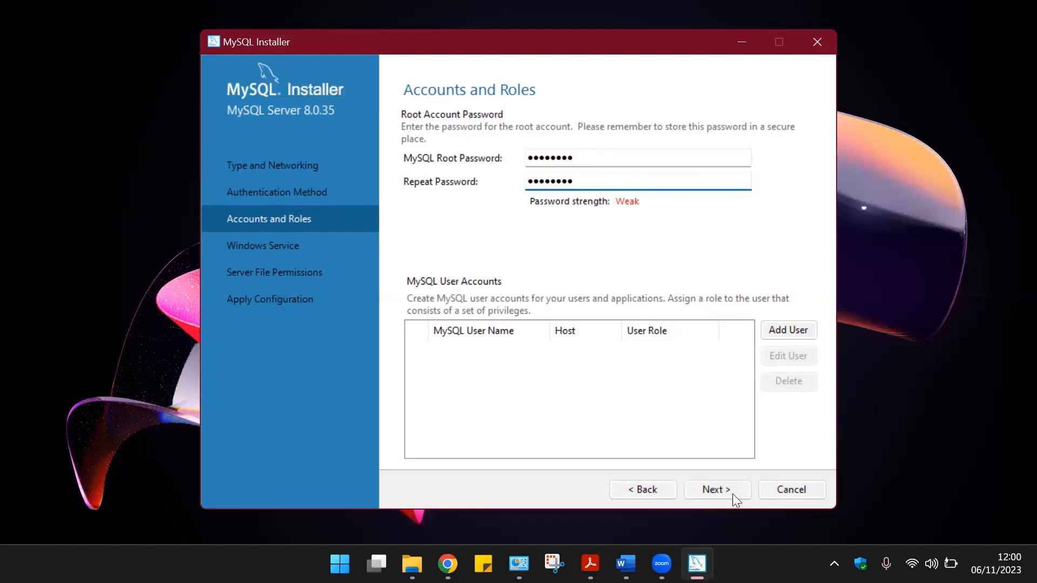
pyautogui.click(730, 488)
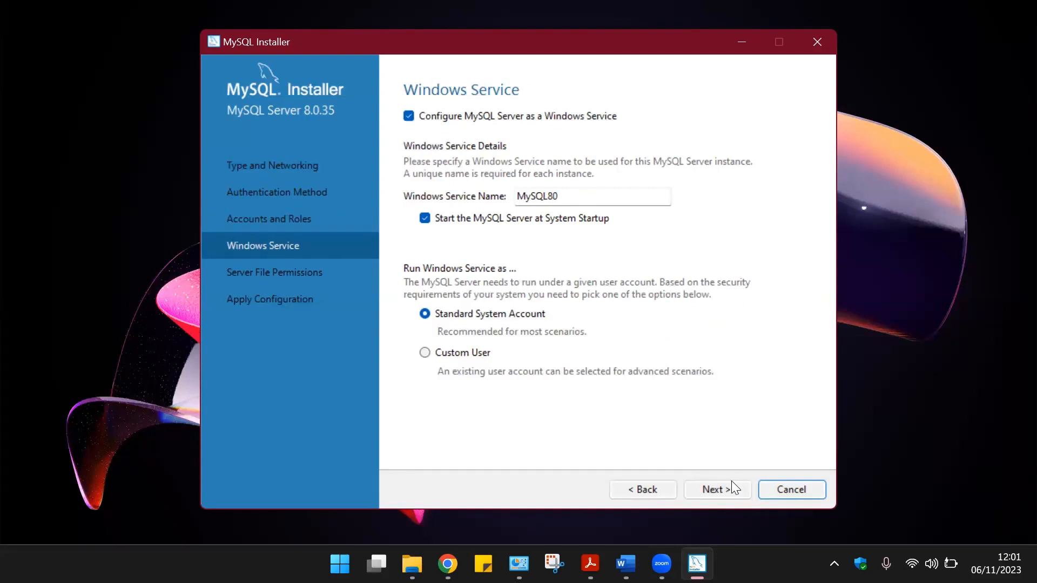
# Accept the default Windows service and server file permission settings.
pyautogui.click(727, 489)
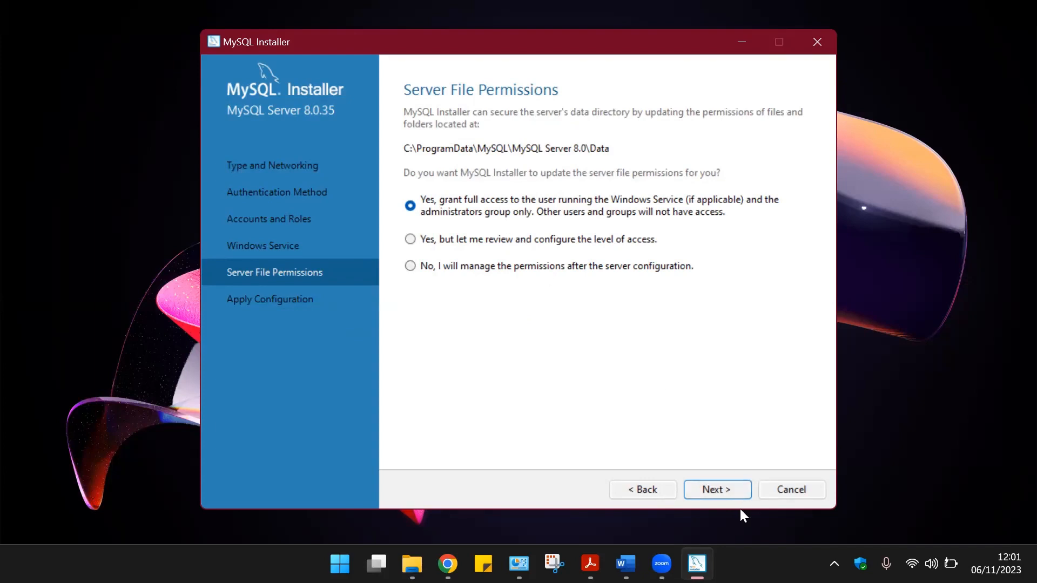
pyautogui.click(731, 490)
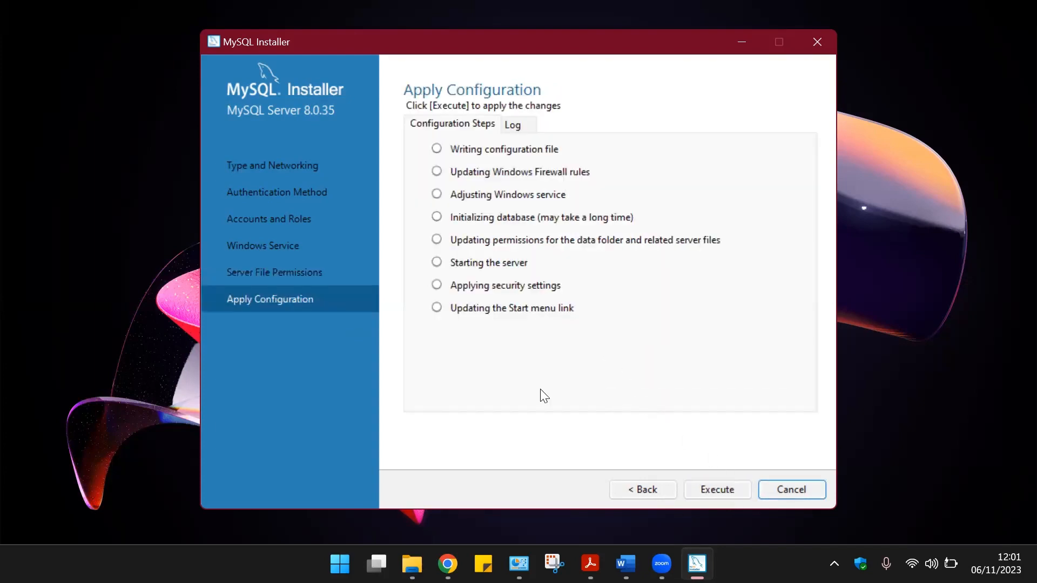
# Apply the server configuration and finish the MySQL Installer.
pyautogui.click(714, 490)
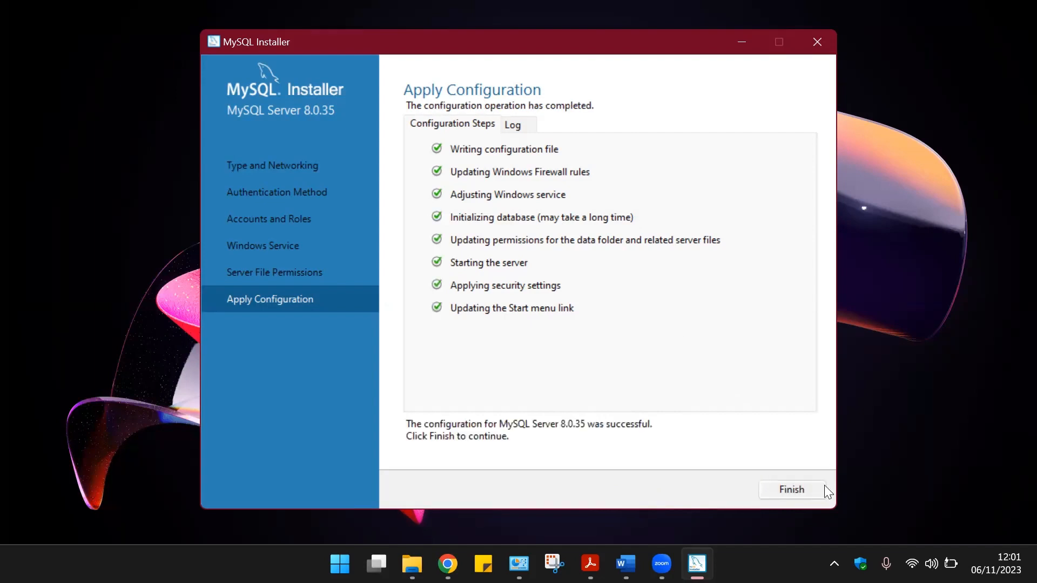
pyautogui.click(790, 491)
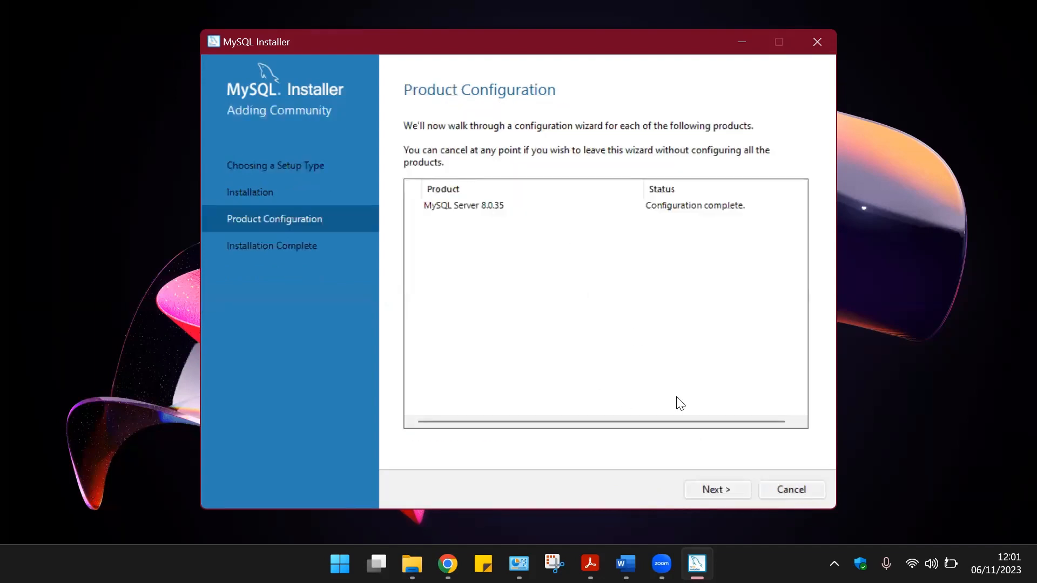
pyautogui.click(709, 488)
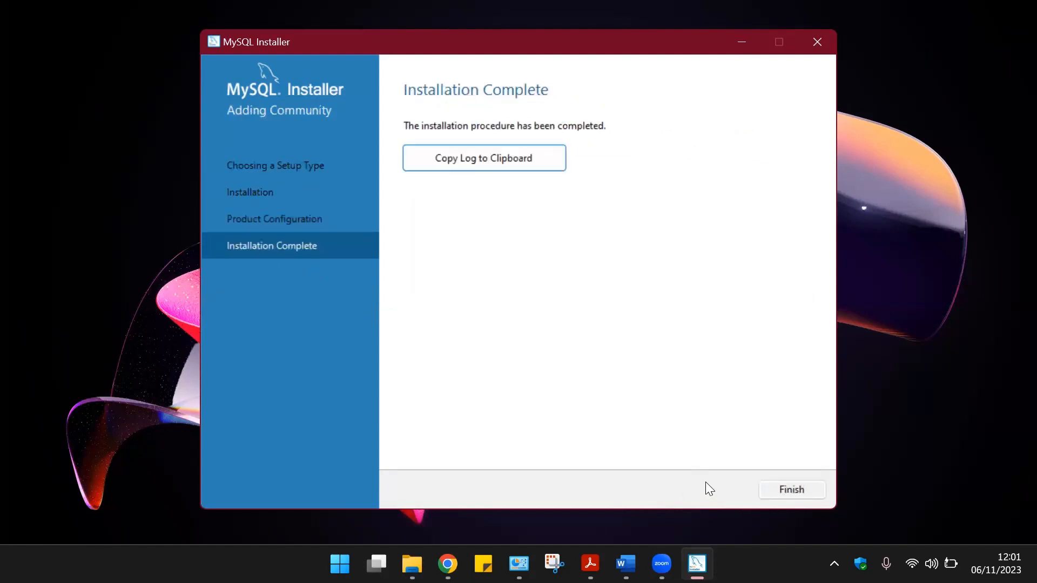
pyautogui.click(759, 489)
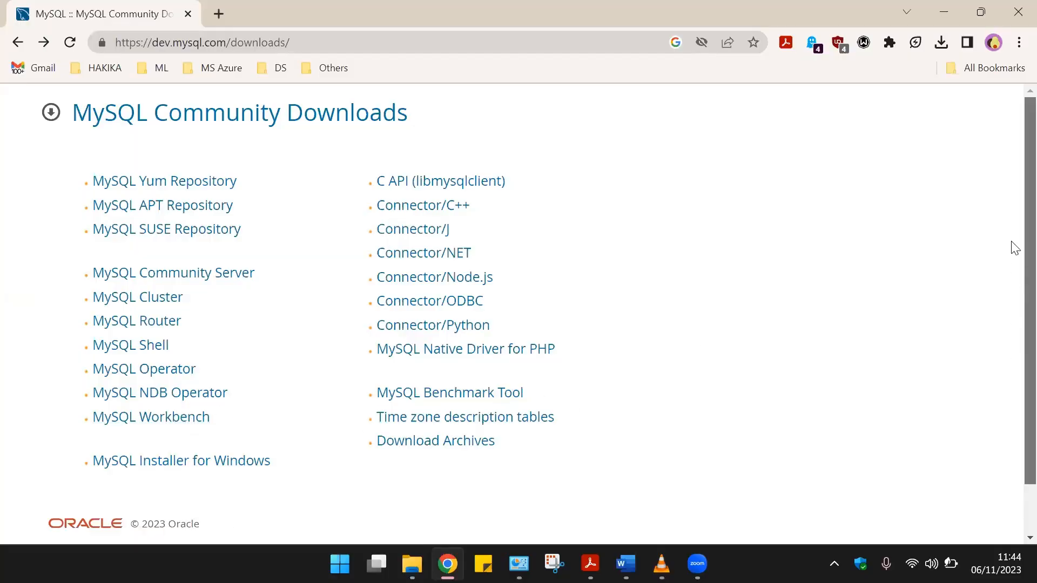
# Download the MySQL Workbench 8.0.34 64-bit MSI installer without signing in.
pyautogui.click(135, 423)
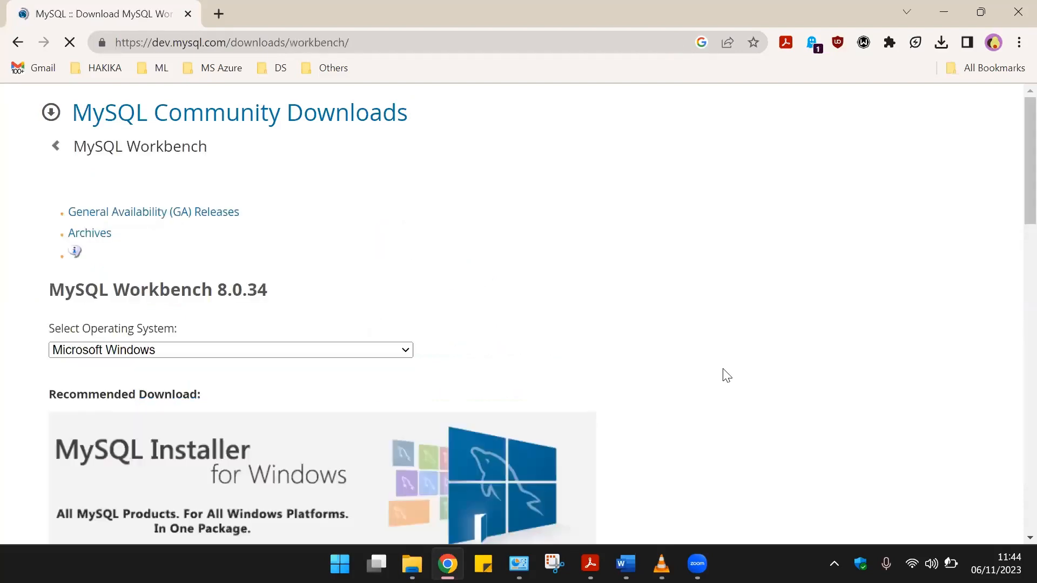
pyautogui.scroll(-5, 1013, 308)
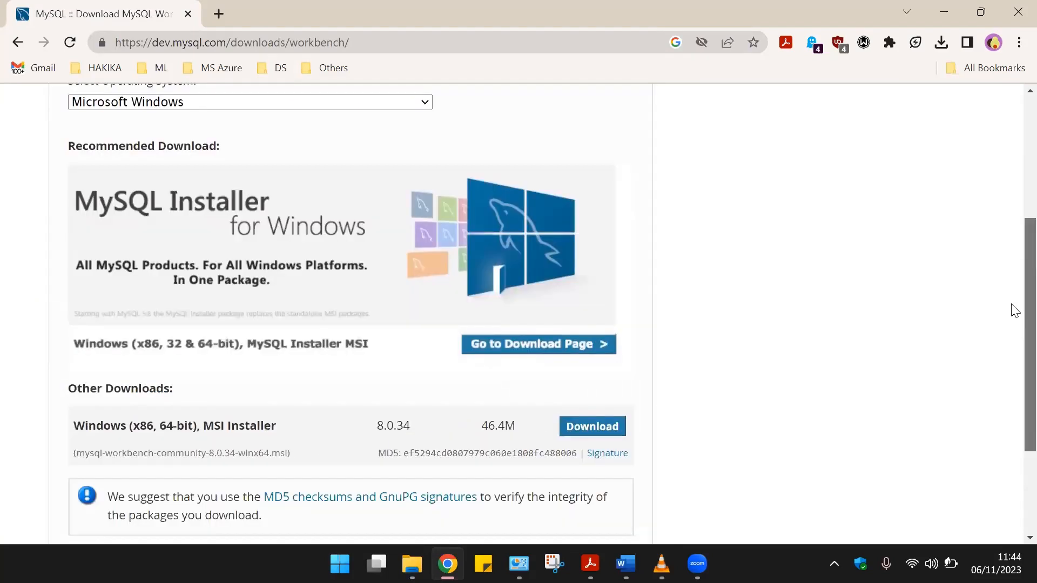
pyautogui.click(603, 426)
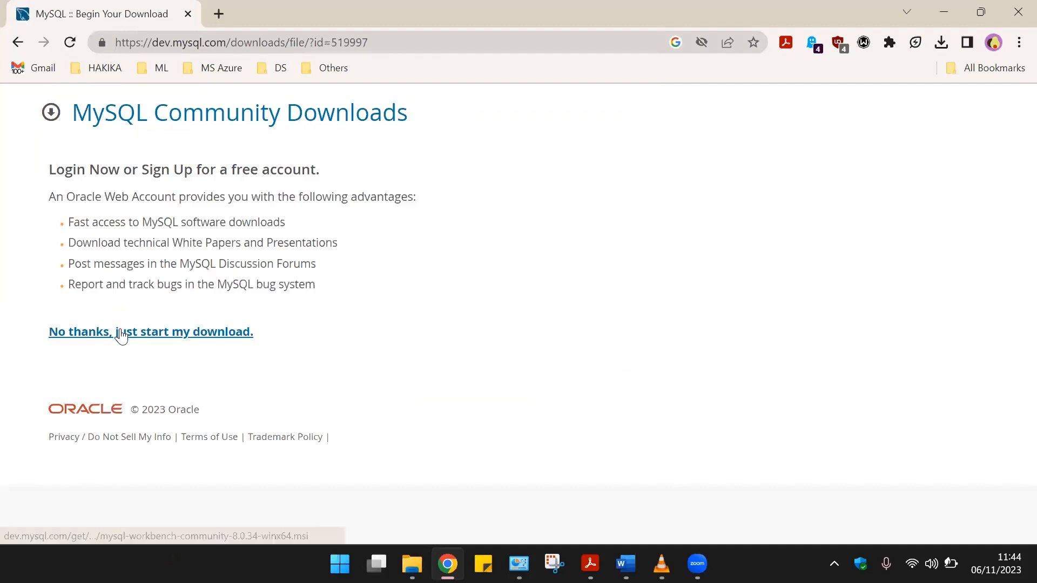
pyautogui.click(135, 339)
# Review the operating system options for MySQL Workbench downloads.
pyautogui.click(425, 342)
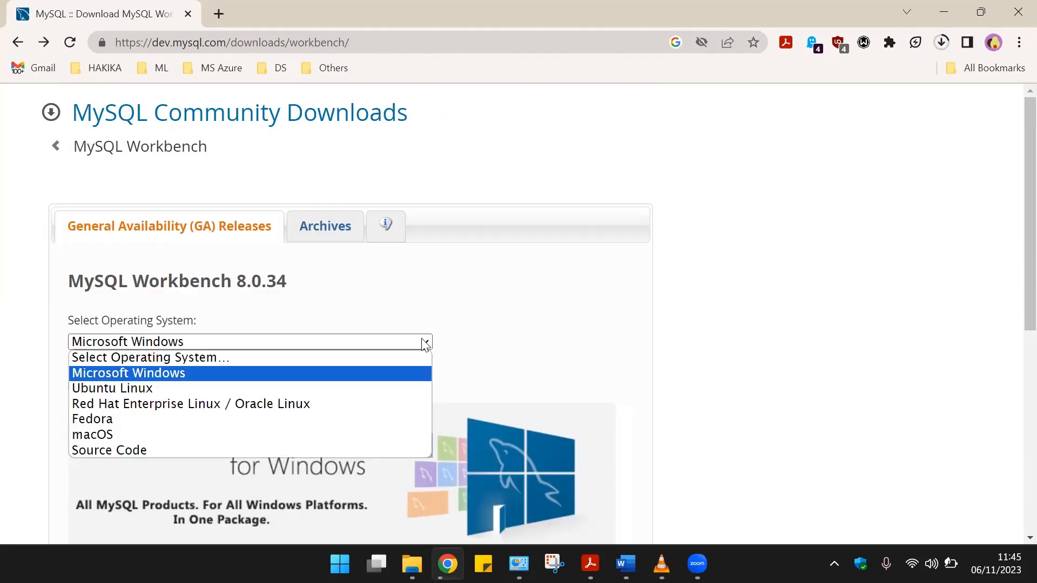
pyautogui.click(425, 344)
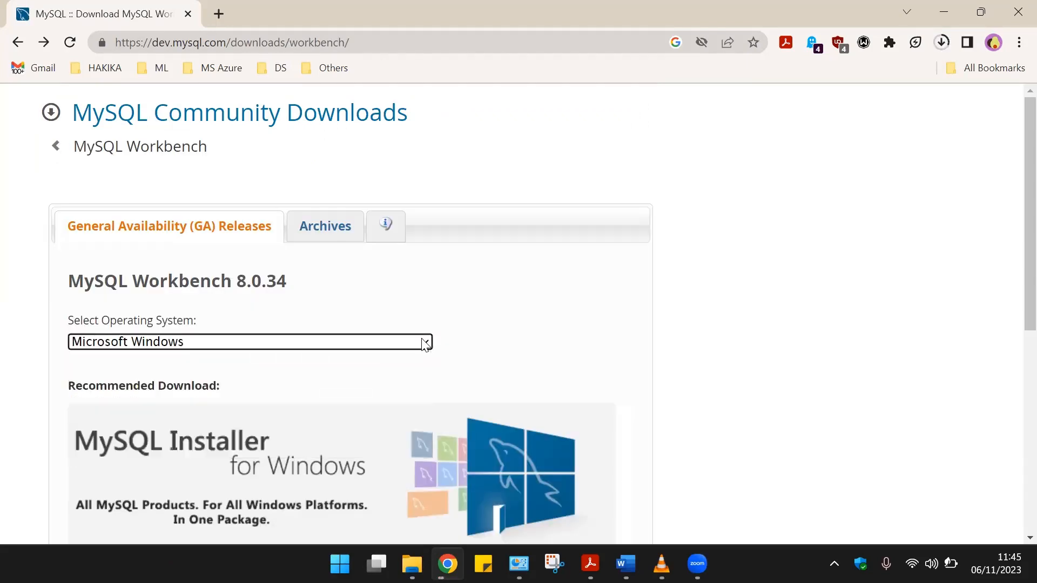
# Examine the MySQL Workbench 8.0.34 download page, including the Other Downloads section with the MSI Installer.
pyautogui.scroll(-2, 1014, 173)
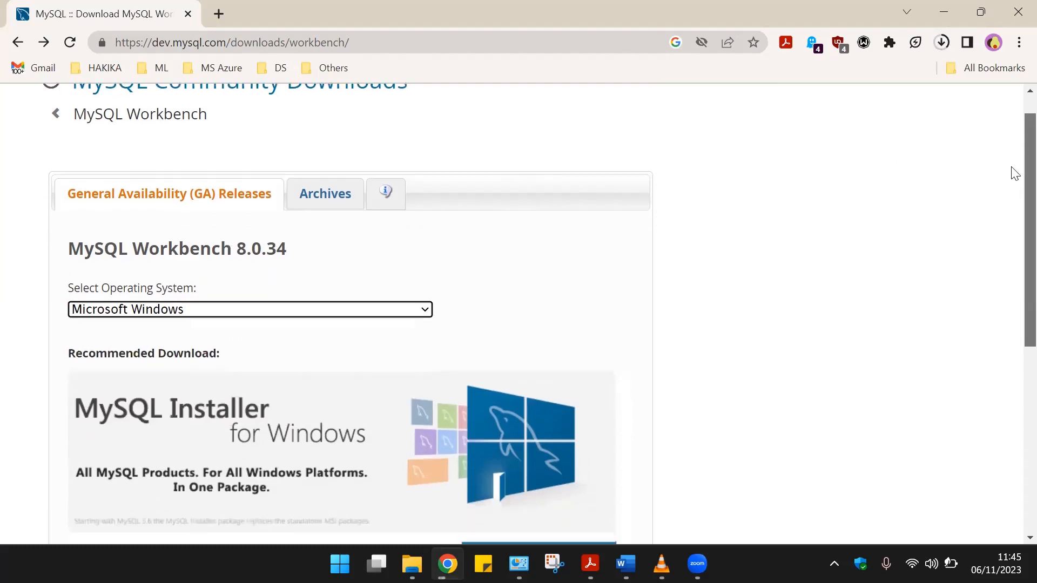
pyautogui.scroll(-2, 1014, 195)
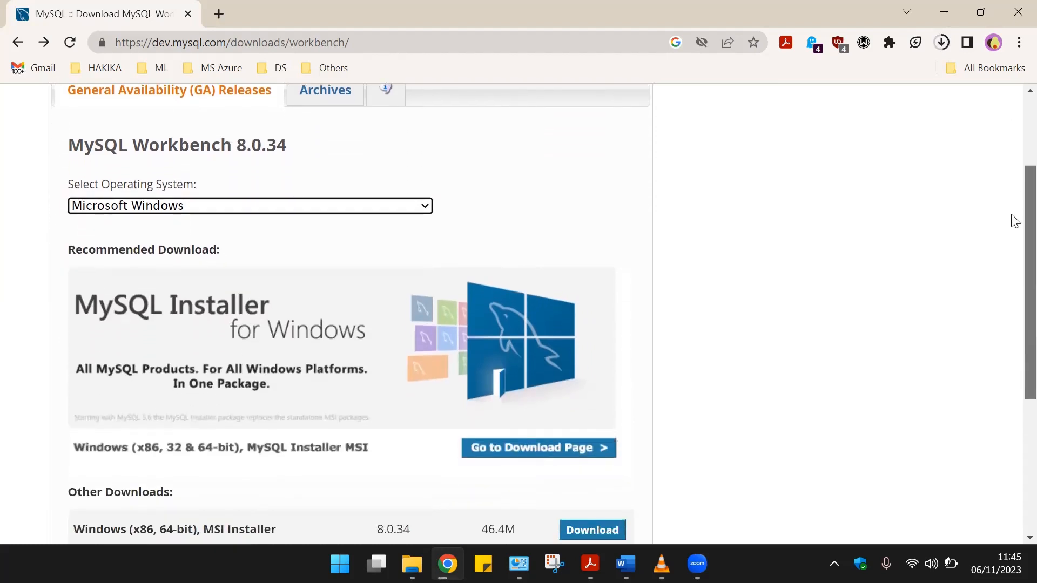
pyautogui.scroll(-2, 1014, 243)
pyautogui.scroll(-2, 1011, 286)
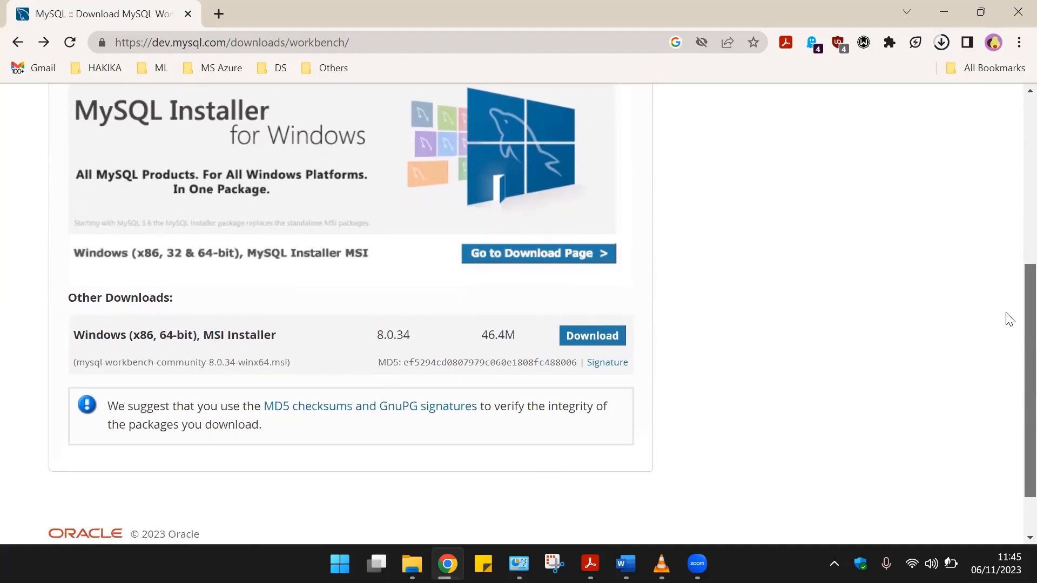
pyautogui.scroll(1, 1006, 302)
pyautogui.scroll(2, 1006, 281)
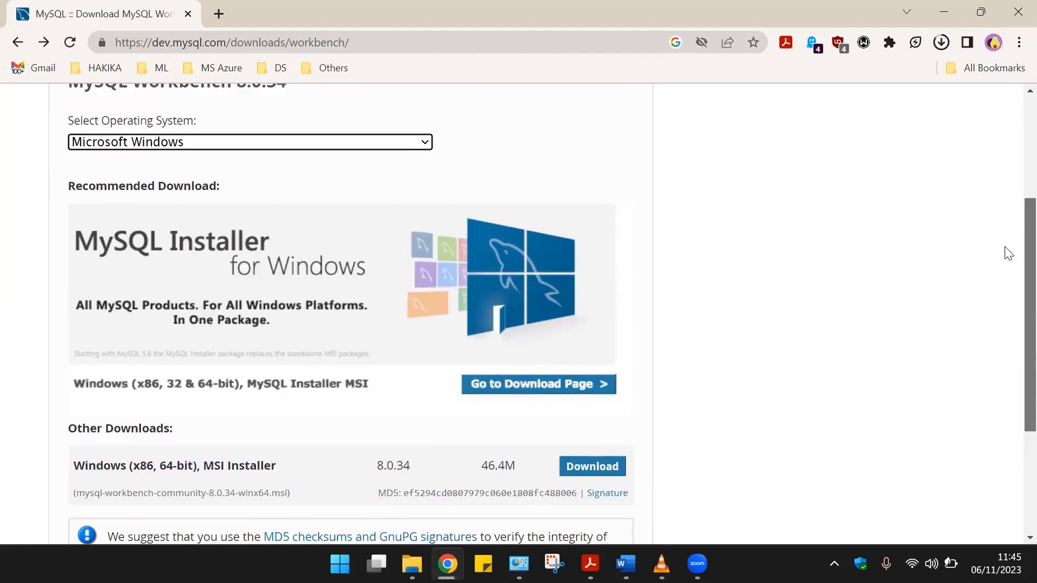
pyautogui.scroll(1, 1009, 251)
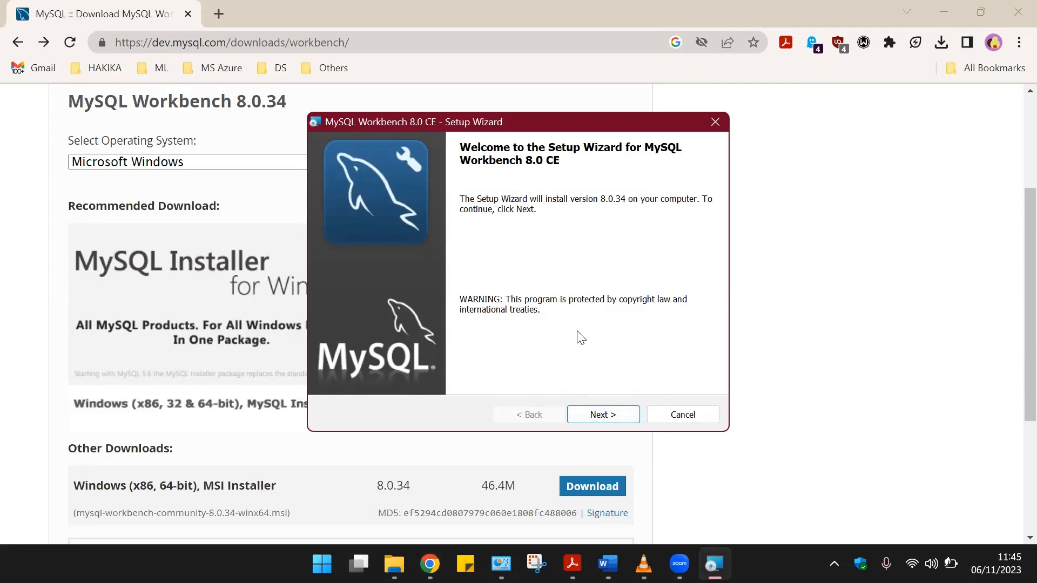
# Advance the Workbench setup wizard, keeping the default destination folder and the Complete setup type.
pyautogui.click(603, 415)
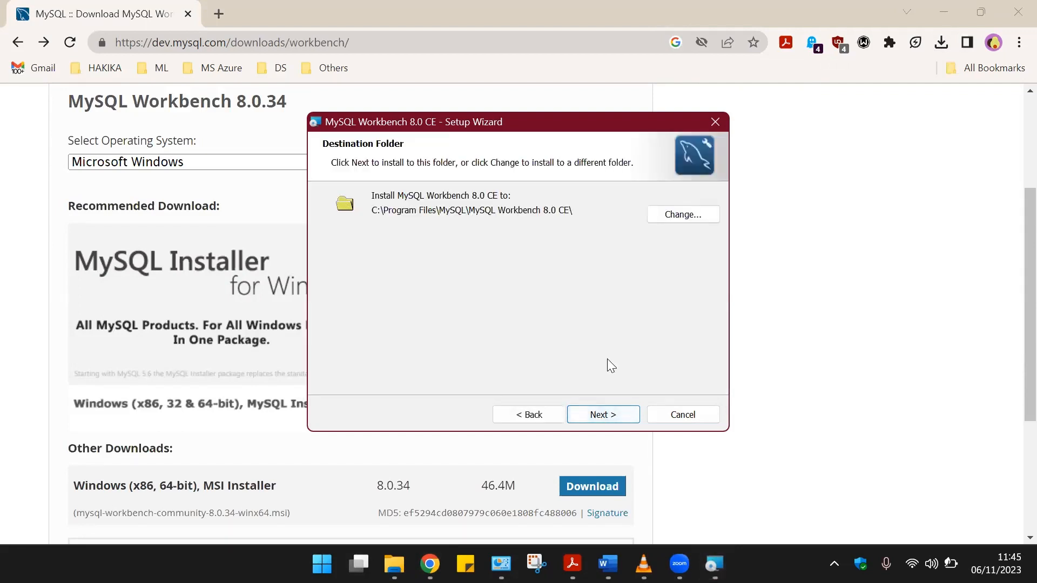
pyautogui.click(597, 416)
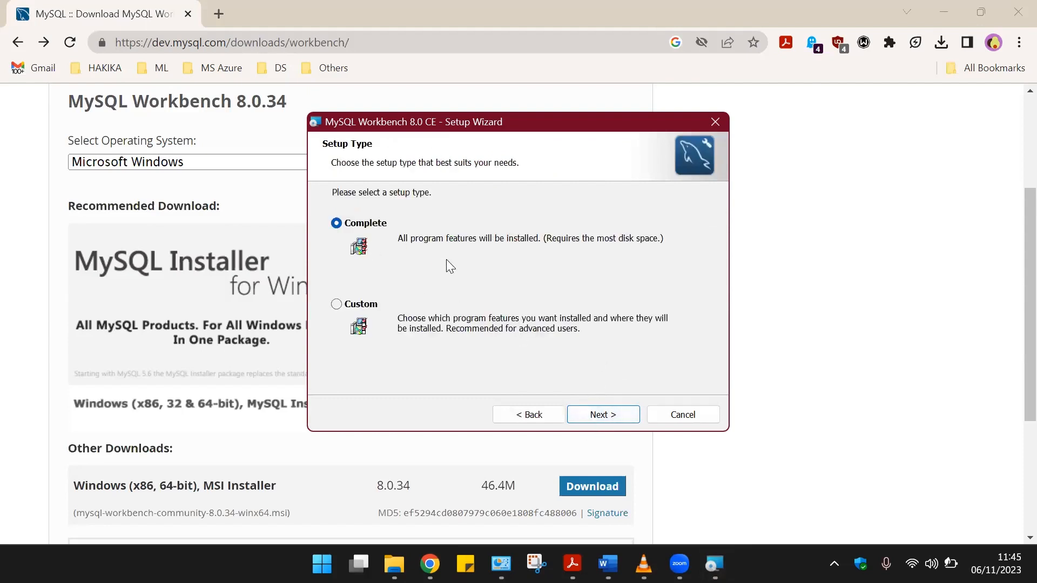
pyautogui.click(592, 411)
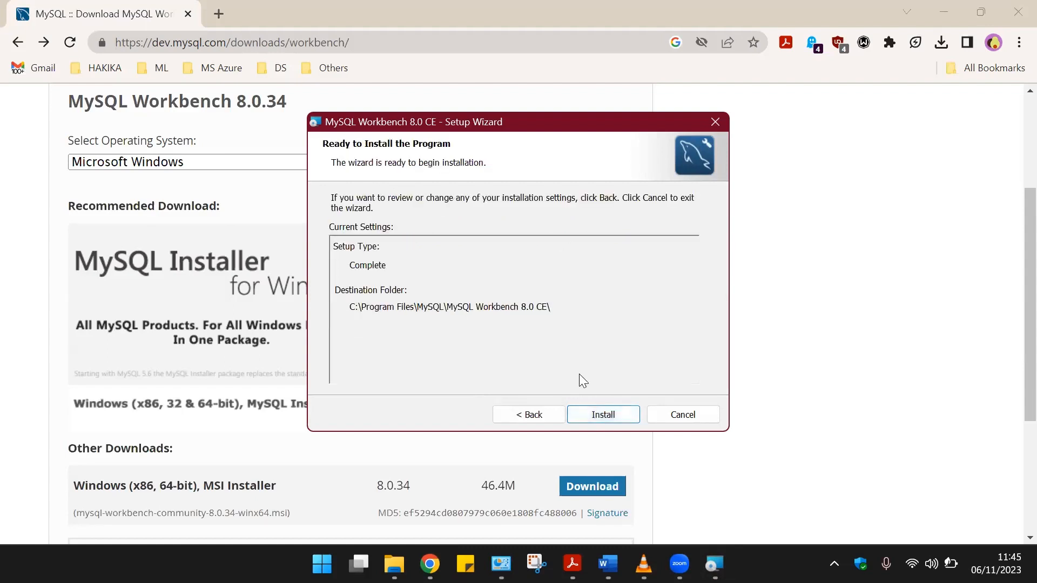